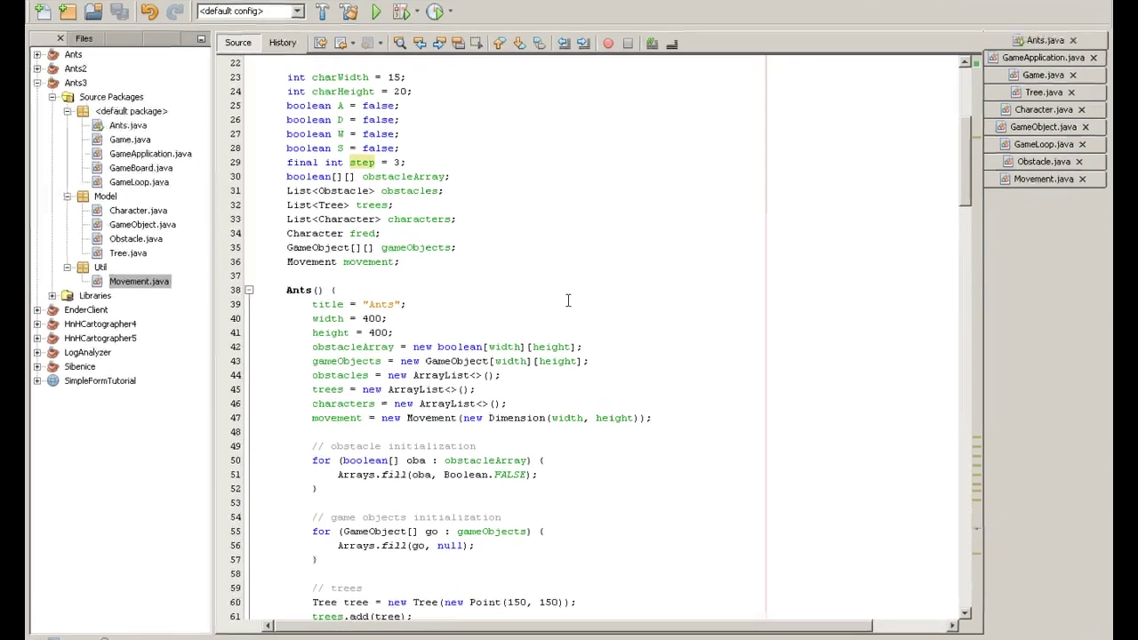
# Review the Ants constructor's step value of 3 and the move methods in Ants.java.
pyautogui.click(485, 305)
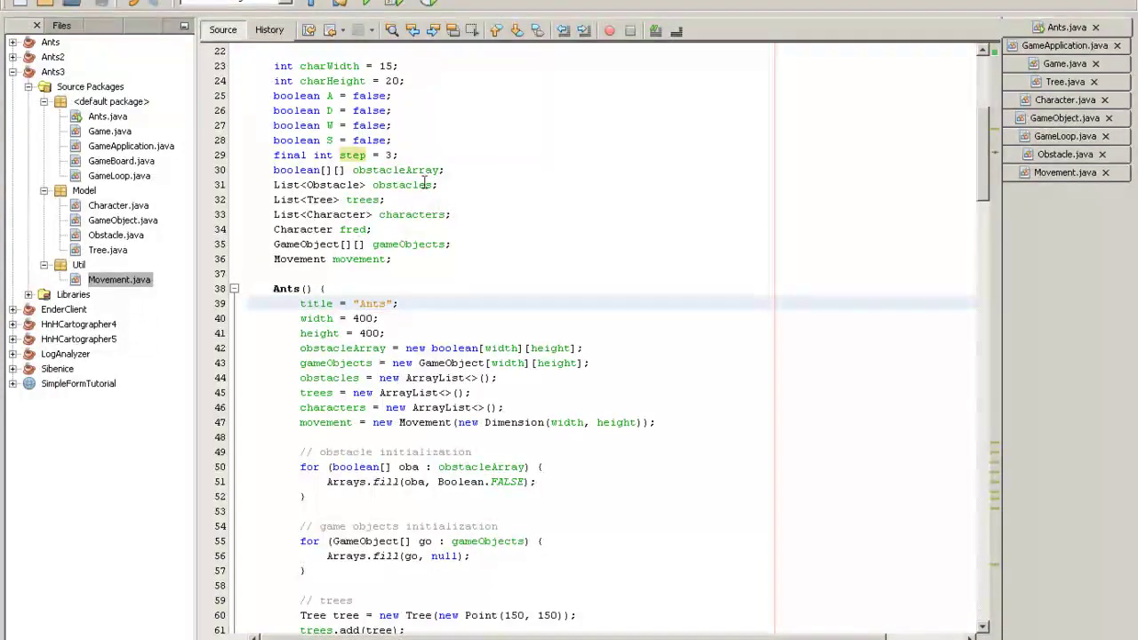
pyautogui.scroll(2, 453, 220)
pyautogui.doubleClick(392, 243)
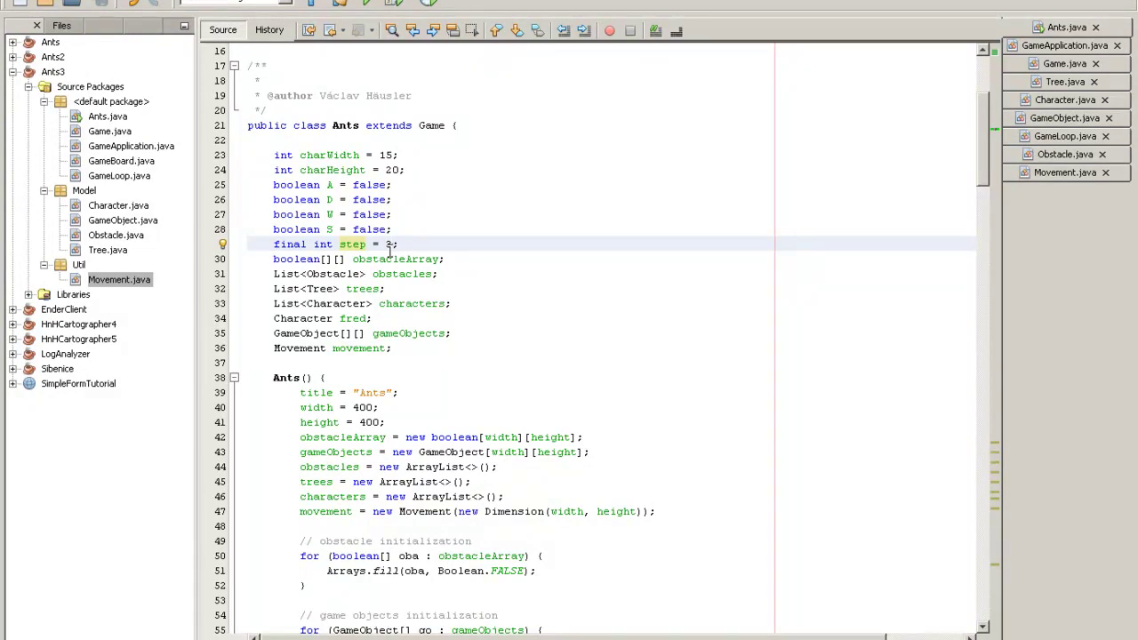
pyautogui.scroll(-3, 391, 251)
pyautogui.scroll(-7, 440, 184)
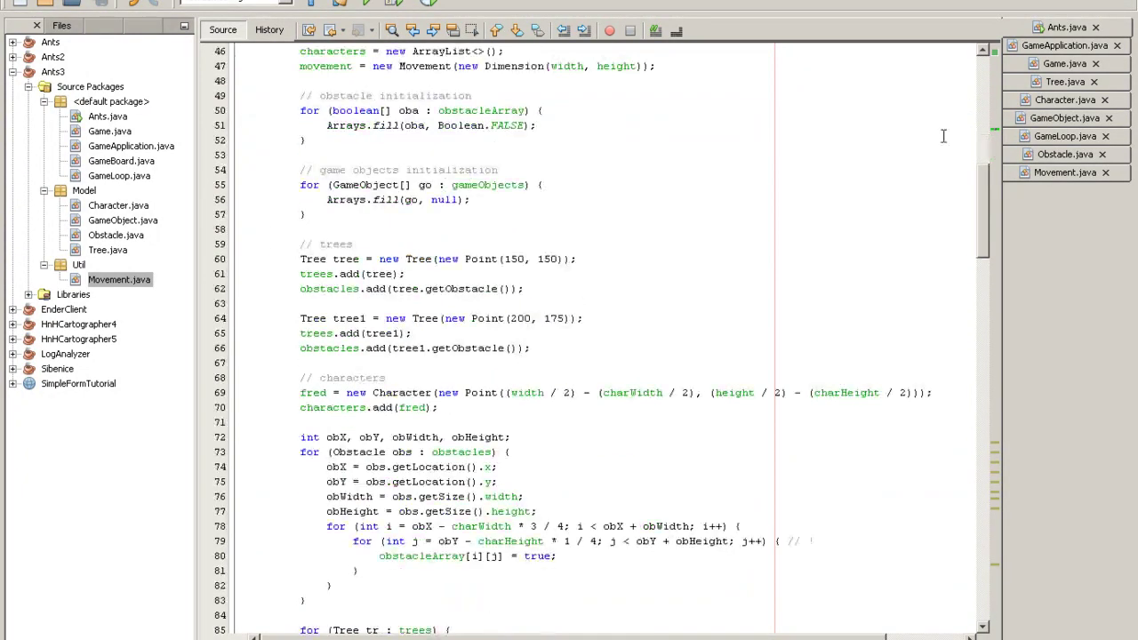
pyautogui.moveTo(983, 188); pyautogui.dragTo(990, 534)
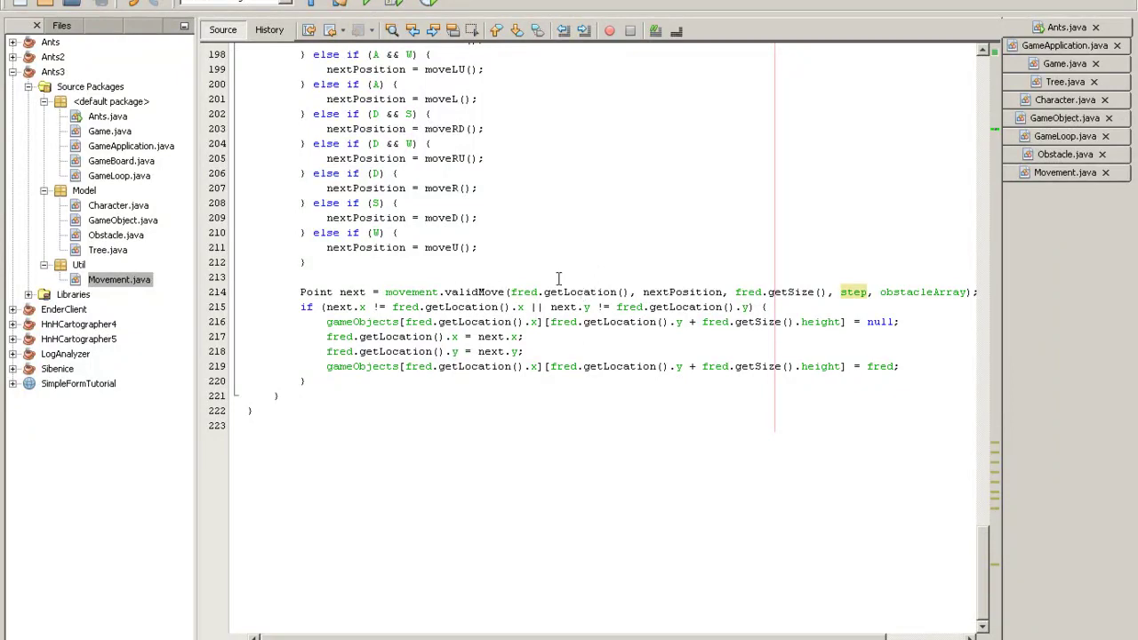
pyautogui.scroll(4, 558, 279)
pyautogui.moveTo(305, 561); pyautogui.dragTo(447, 317)
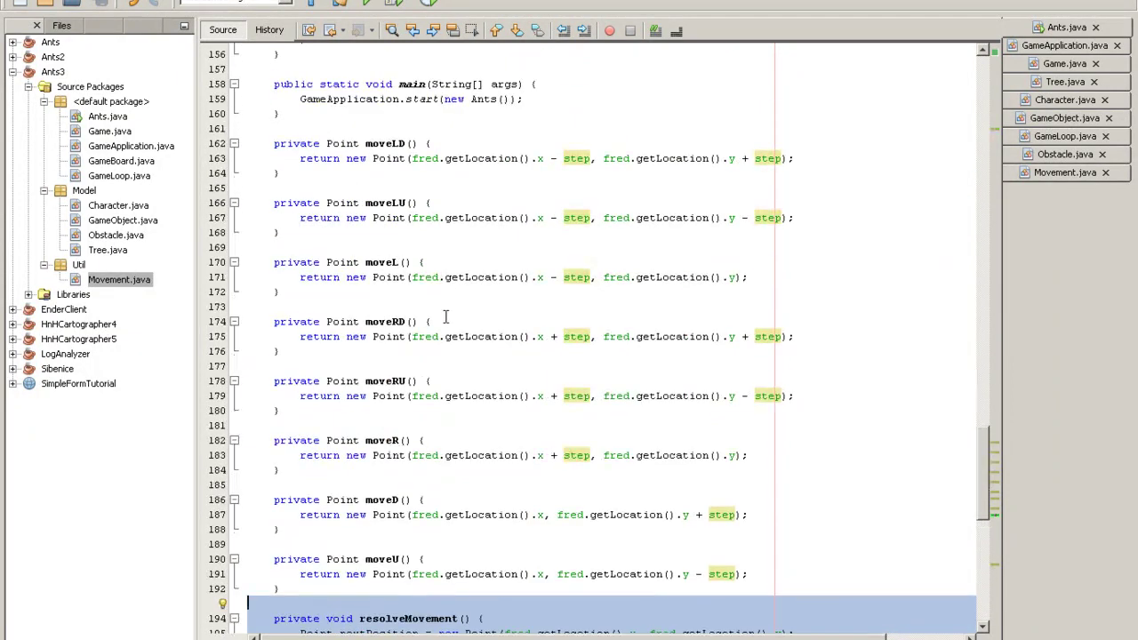
pyautogui.click(427, 453)
pyautogui.moveTo(294, 471); pyautogui.dragTo(426, 164)
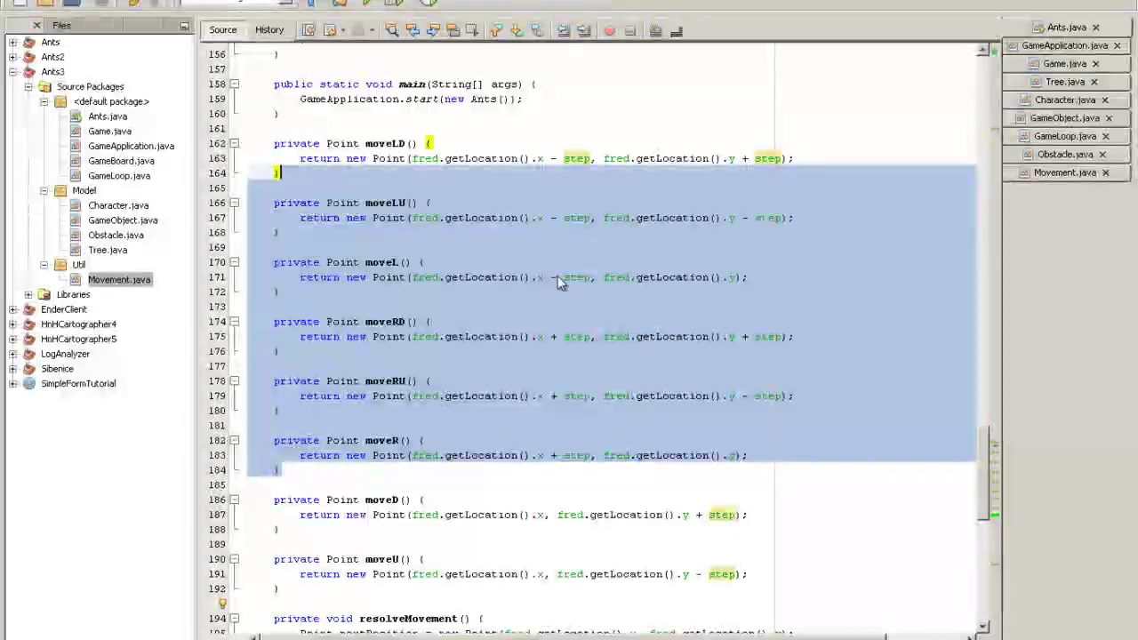
pyautogui.click(587, 306)
pyautogui.scroll(8, 480, 474)
pyautogui.scroll(4, 480, 474)
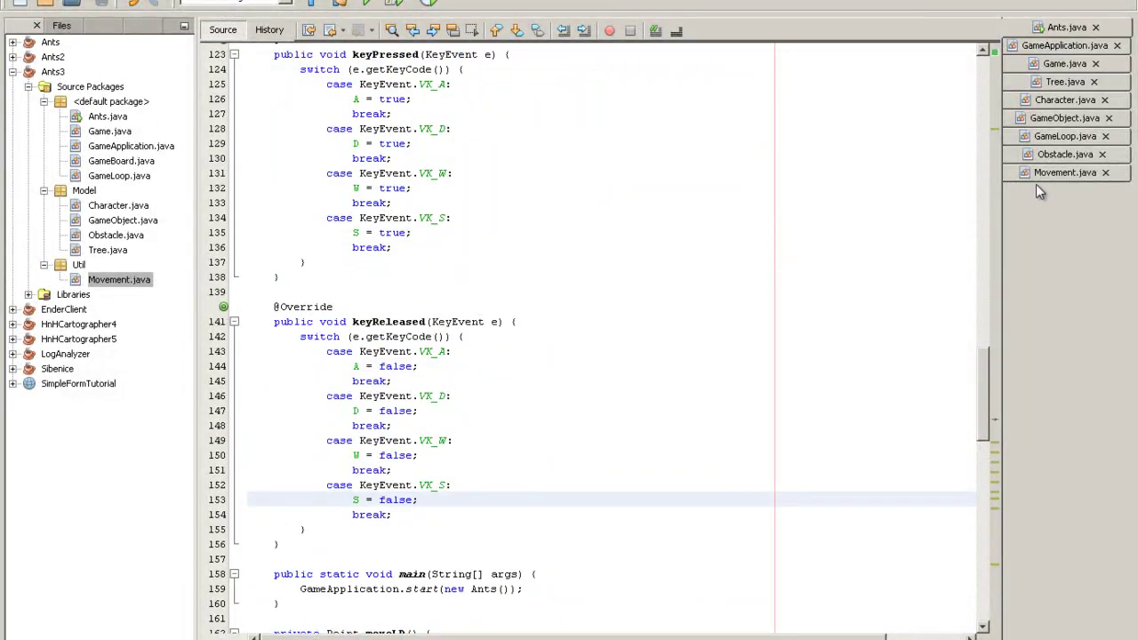
# Review Movement.java's obstacle-handling code and scroll validMove up to the top.
pyautogui.click(1065, 172)
pyautogui.scroll(-6, 576, 268)
pyautogui.scroll(-3, 576, 269)
pyautogui.scroll(3, 576, 268)
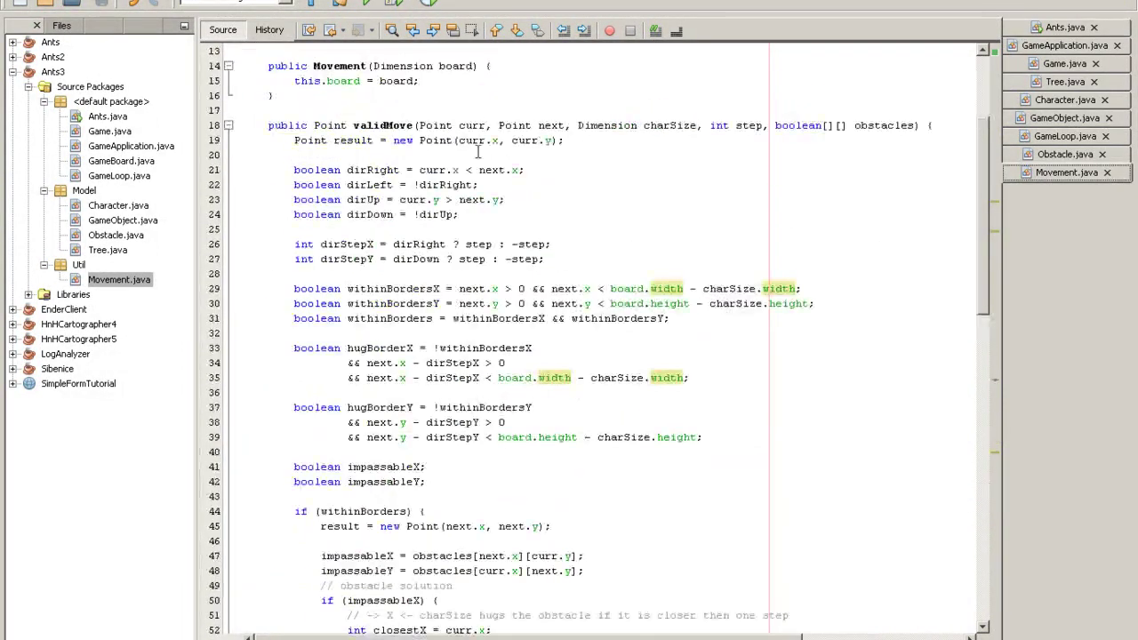
pyautogui.scroll(-5, 576, 269)
pyautogui.click(445, 498)
pyautogui.scroll(-4, 445, 445)
pyautogui.scroll(-4, 441, 437)
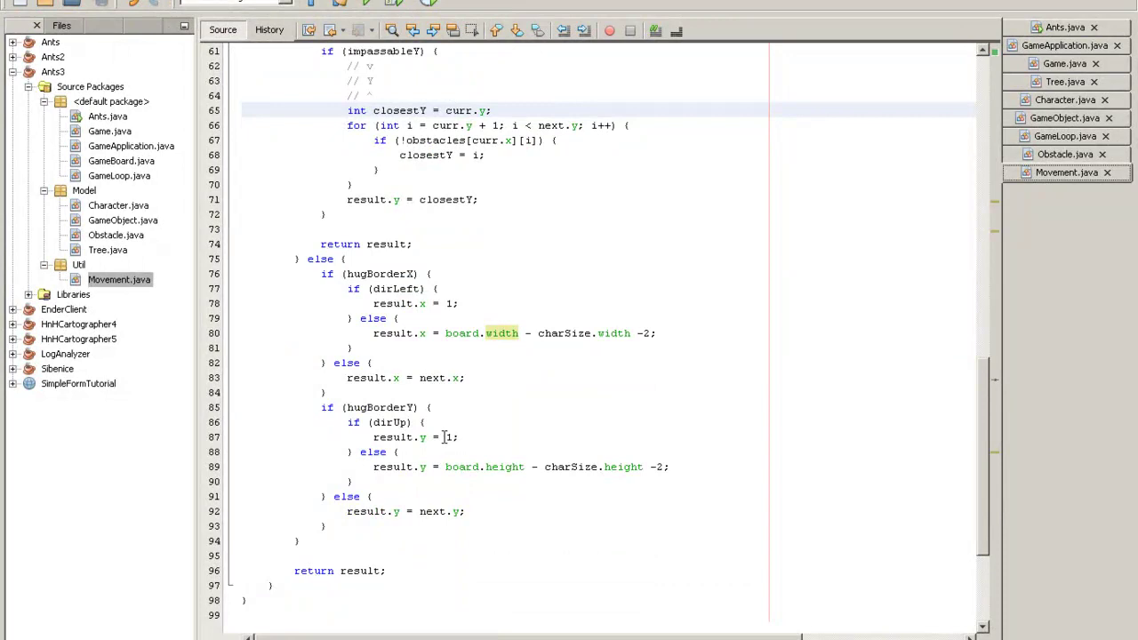
pyautogui.moveTo(981, 383); pyautogui.dragTo(978, 141)
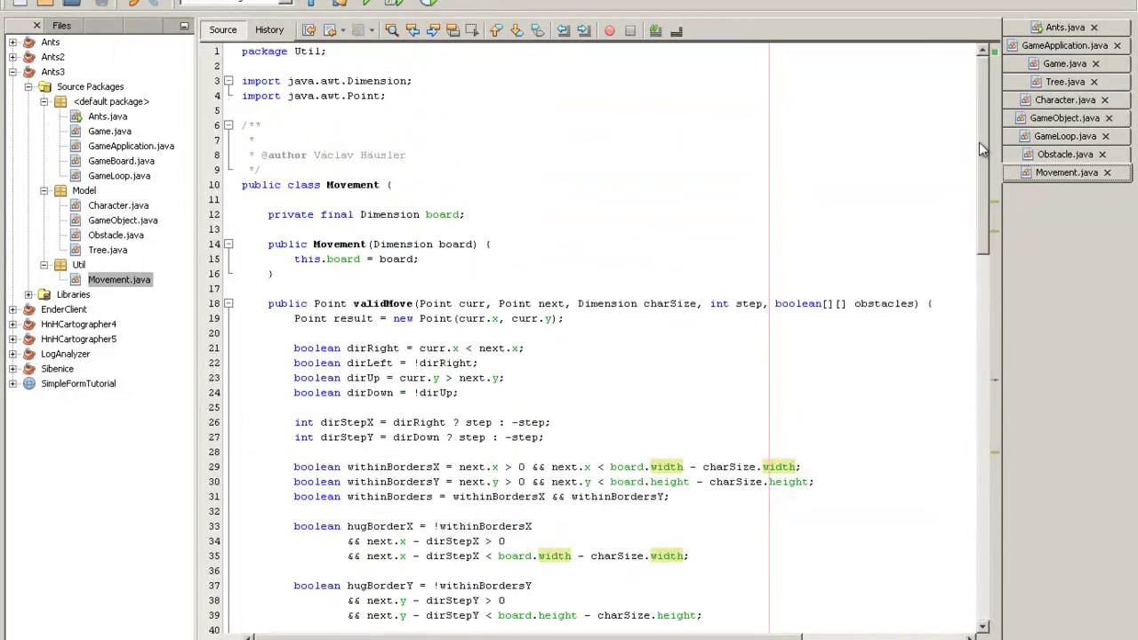
# Glance at Tree.java, return to Ants.java, and run the Ants3 project with F6.
pyautogui.click(1065, 45)
pyautogui.scroll(4, 540, 332)
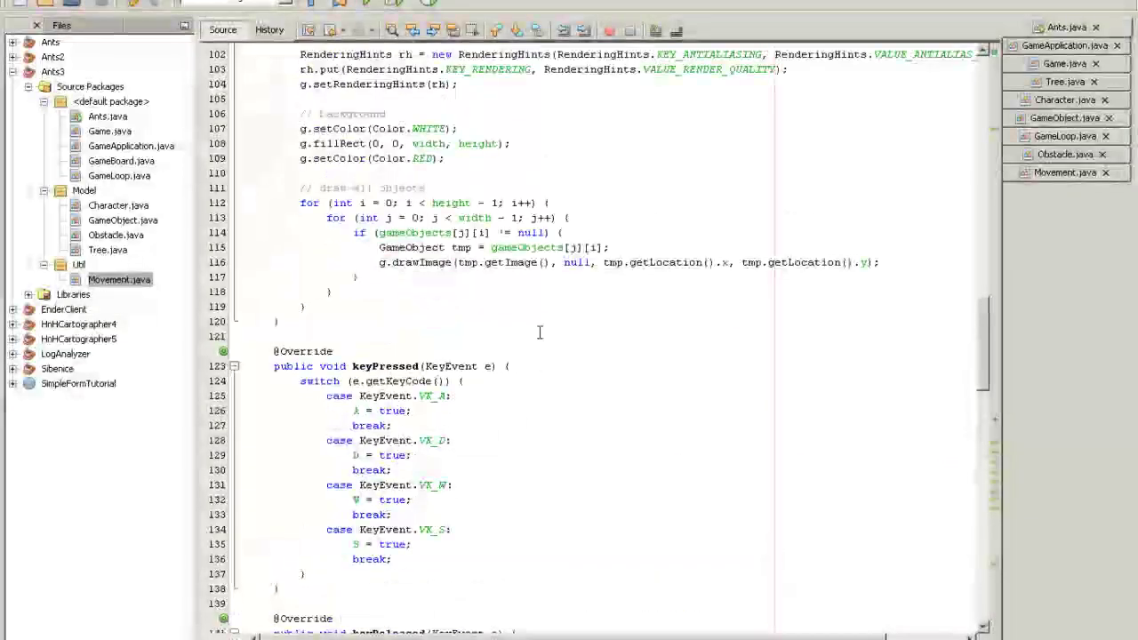
pyautogui.scroll(10, 539, 333)
pyautogui.scroll(5, 540, 333)
pyautogui.scroll(5, 539, 332)
pyautogui.scroll(5, 649, 301)
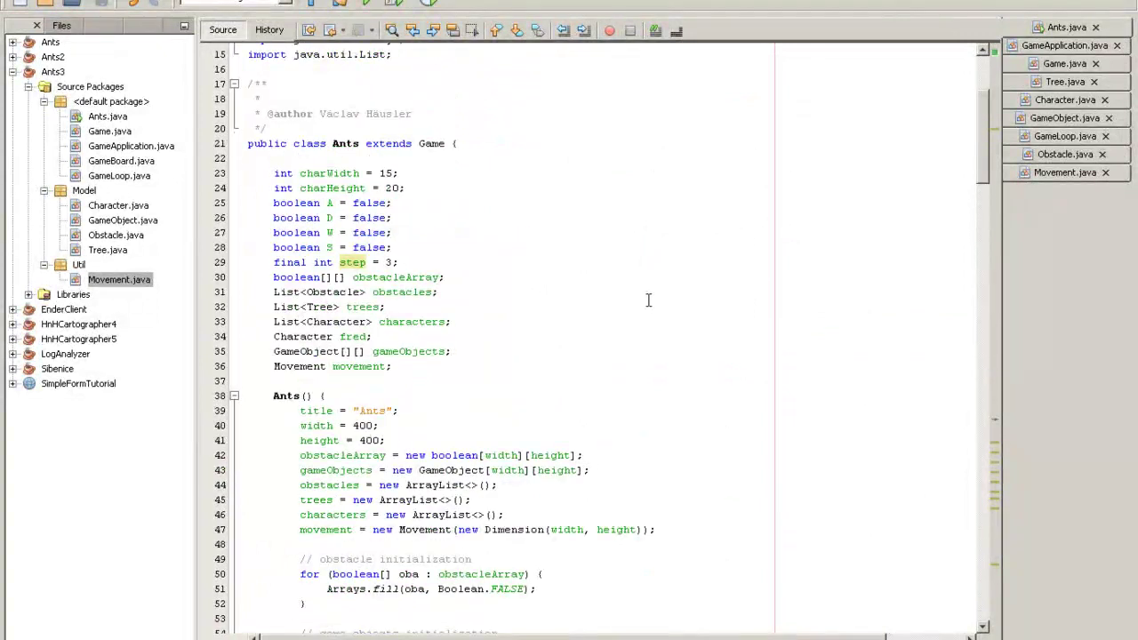
pyautogui.scroll(4, 649, 300)
pyautogui.click(1066, 81)
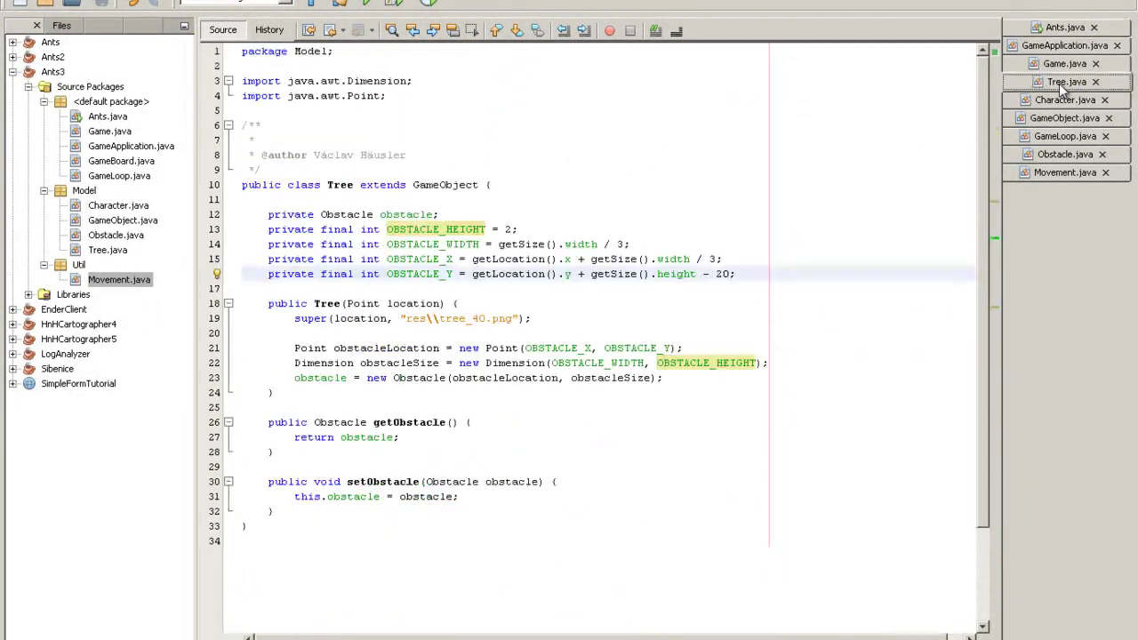
pyautogui.click(1064, 27)
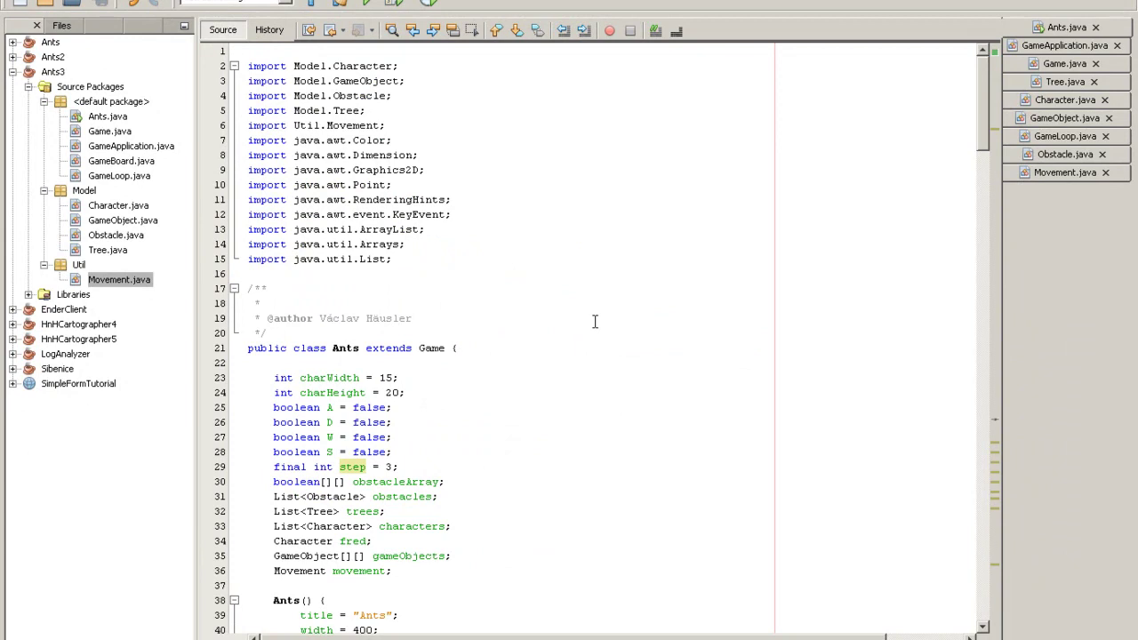
pyautogui.press('F6')
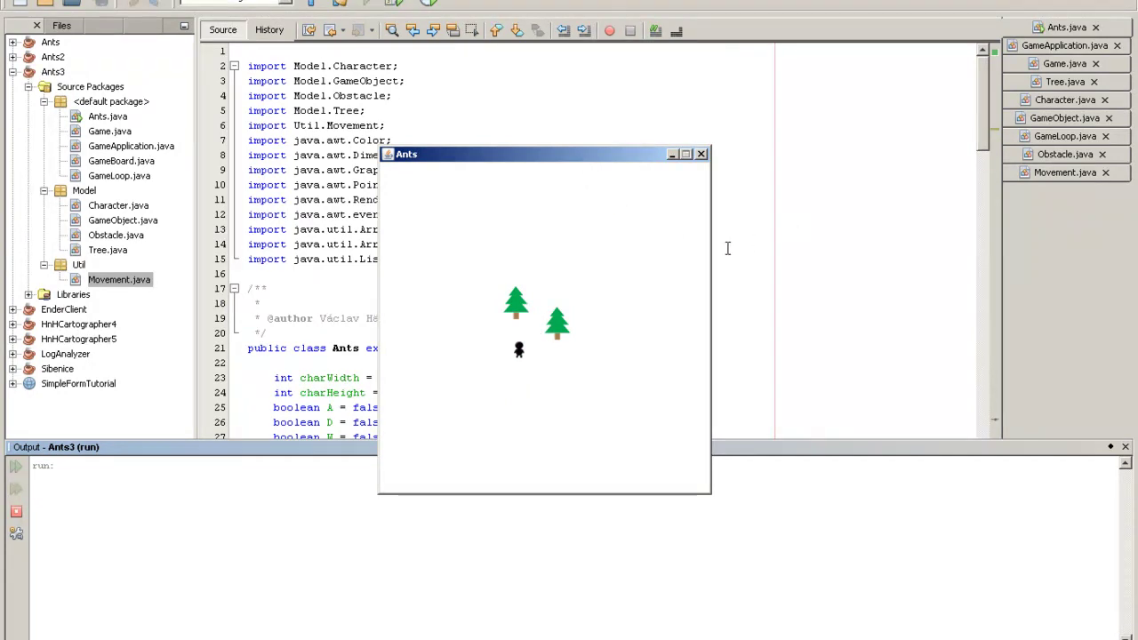
# Walk the character down-left, then jiggle it left and right toward the left board edge.
pyautogui.press('s')
pyautogui.press('a')
pyautogui.press('a')
pyautogui.press('d')
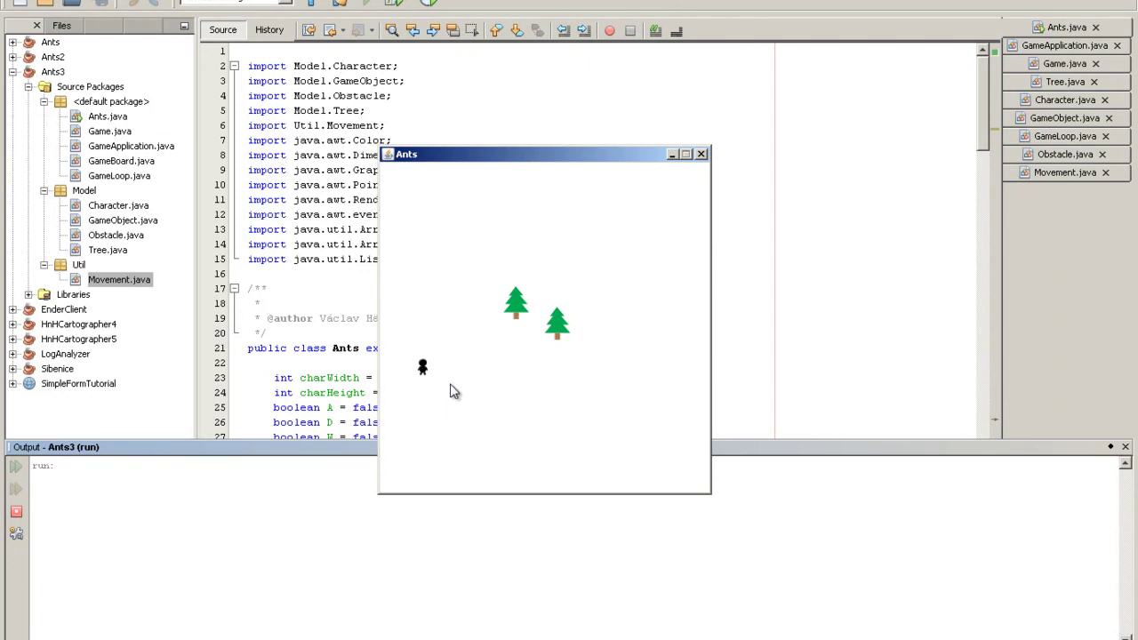
pyautogui.press('d')
pyautogui.press('a')
pyautogui.press('d')
pyautogui.press('a')
pyautogui.press('d')
pyautogui.press('a')
pyautogui.press('a')
pyautogui.press('d')
pyautogui.press('a')
pyautogui.press('d')
pyautogui.press('a')
pyautogui.press('a')
# Push the character against the bottom edge, move it right, then head up toward the trees.
pyautogui.press('d')
pyautogui.press('d')
pyautogui.press('d')
pyautogui.press('a')
pyautogui.press('w')
pyautogui.press('a')
pyautogui.press('s')
pyautogui.press('d')
pyautogui.press('d')
pyautogui.press('w')
pyautogui.press('d')
# Move the character up beside the second tree, above the trees, then back down.
pyautogui.press('d')
pyautogui.press('w')
pyautogui.press('a')
pyautogui.press('w')
pyautogui.press('a')
pyautogui.press('d')
pyautogui.press('d')
pyautogui.press('w')
pyautogui.press('s')
pyautogui.press('s')
# Walk the character around the second tree, testing collision behind it, and exit down-right.
pyautogui.press('d')
pyautogui.press('d')
pyautogui.press('d')
pyautogui.press('a')
pyautogui.press('d')
pyautogui.press('w')
pyautogui.press('d')
pyautogui.press('s')
pyautogui.press('a')
pyautogui.press('w')
pyautogui.press('w')
pyautogui.press('d')
pyautogui.press('s')
# Move the character left below the trees, then up-left.
pyautogui.press('a')
pyautogui.press('a')
pyautogui.press('w')
pyautogui.press('s')
pyautogui.press('d')
pyautogui.press('s')
pyautogui.press('a')
pyautogui.press('a')
pyautogui.press('w')
# Move the character toward the second tree, far left, then right underneath it.
pyautogui.press('d')
pyautogui.press('w')
pyautogui.press('s')
pyautogui.press('d')
pyautogui.press('a')
pyautogui.press('a')
pyautogui.press('a')
pyautogui.press('a')
pyautogui.press('a')
pyautogui.press('d')
pyautogui.press('d')
pyautogui.press('d')
pyautogui.press('d')
# Push the character up into the second tree, then move it up-left.
pyautogui.press('w')
pyautogui.press('w')
pyautogui.press('s')
pyautogui.press('w')
pyautogui.press('w')
pyautogui.press('a')
pyautogui.press('w')
pyautogui.press('a')
pyautogui.press('w')
# Push the character against the first tree, then settle it between the two trees.
pyautogui.press('a')
pyautogui.press('w')
pyautogui.press('a')
pyautogui.press('d')
pyautogui.press('w')
pyautogui.press('a')
pyautogui.press('d')
pyautogui.press('s')
pyautogui.press('d')
pyautogui.press('s')
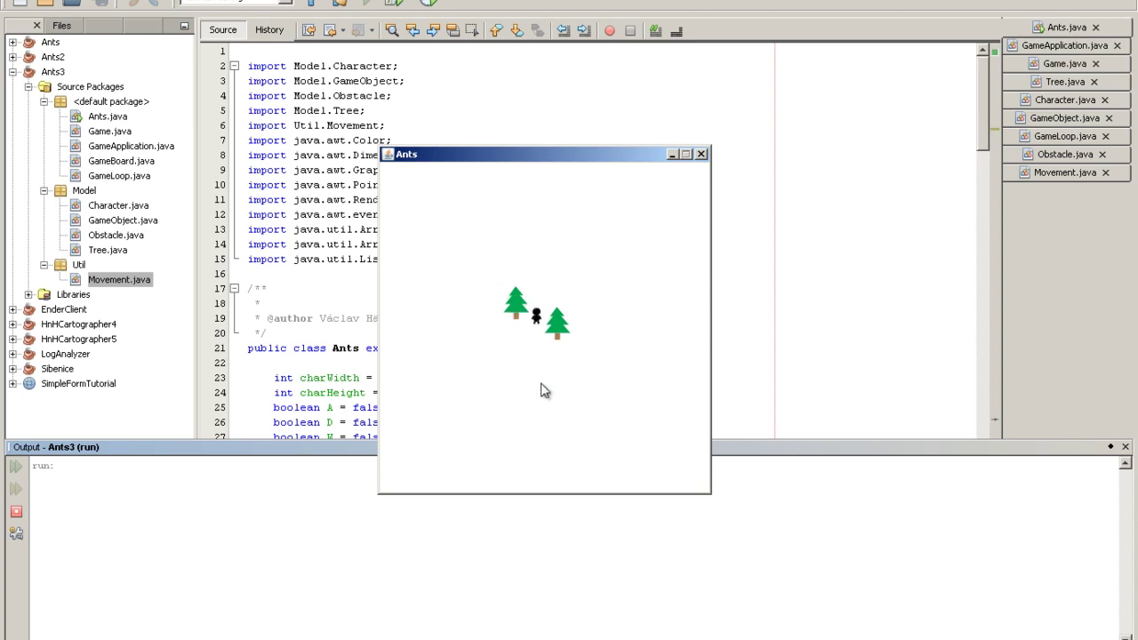